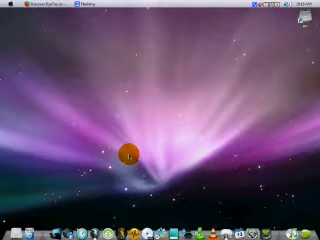
Drag the orange ball desktop widget a little to the left.
{"action": "left_click_drag", "start_coordinate": [129, 155], "coordinate": [98, 177]}
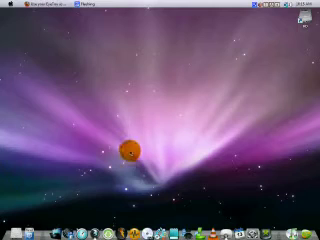
{"action": "left_click_drag", "start_coordinate": [129, 150], "coordinate": [108, 154]}
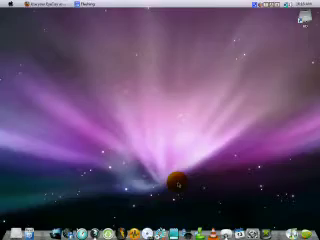
Bring the EyeToy guide forward and follow its EyeToy driver download links.
{"action": "left_click", "coordinate": [60, 4]}
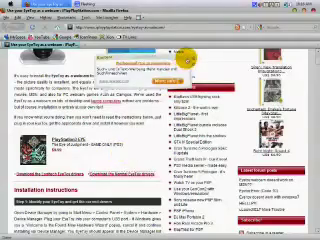
{"action": "scroll", "coordinate": [130, 158], "scroll_direction": "up", "scroll_amount": 1}
{"action": "scroll", "coordinate": [135, 155], "scroll_direction": "up", "scroll_amount": 1}
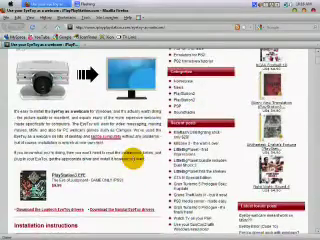
{"action": "scroll", "coordinate": [133, 158], "scroll_direction": "up", "scroll_amount": 1}
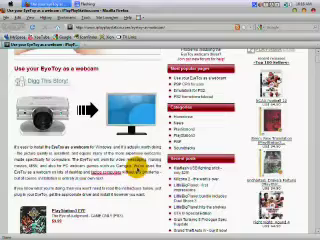
{"action": "scroll", "coordinate": [132, 162], "scroll_direction": "down", "scroll_amount": 2}
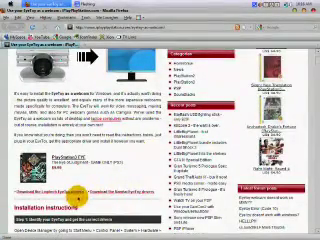
{"action": "left_click", "coordinate": [76, 195]}
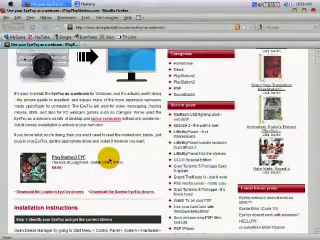
{"action": "scroll", "coordinate": [107, 163], "scroll_direction": "down", "scroll_amount": 3}
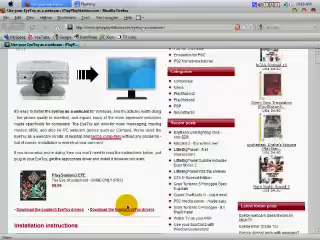
{"action": "left_click", "coordinate": [117, 208]}
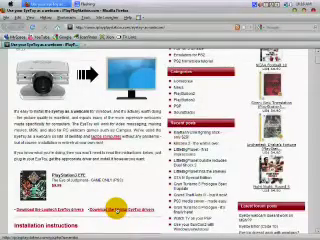
Start the driver file download on the Uploading.com page, then close that tab.
{"action": "left_click", "coordinate": [107, 43]}
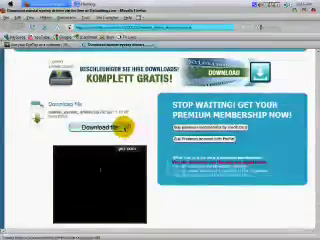
{"action": "left_click", "coordinate": [125, 127]}
{"action": "scroll", "coordinate": [146, 130], "scroll_direction": "down", "scroll_amount": 5}
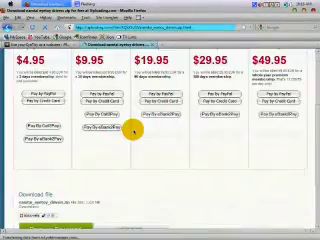
{"action": "scroll", "coordinate": [132, 130], "scroll_direction": "down", "scroll_amount": 2}
{"action": "scroll", "coordinate": [132, 130], "scroll_direction": "down", "scroll_amount": 1}
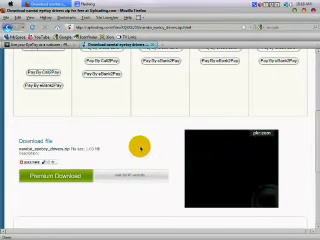
{"action": "scroll", "coordinate": [137, 148], "scroll_direction": "down", "scroll_amount": 1}
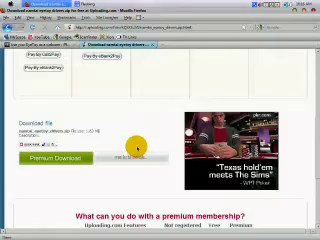
{"action": "left_click", "coordinate": [150, 46]}
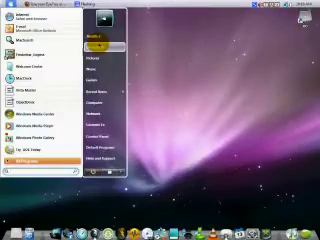
Show the Downloads folder, then select and reposition the namtai_eyetoy_drivers zip.
{"action": "left_click", "coordinate": [95, 46]}
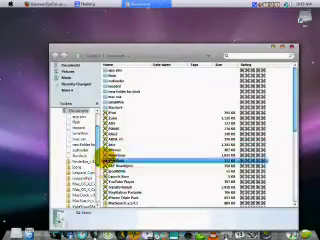
{"action": "scroll", "coordinate": [92, 146], "scroll_direction": "down", "scroll_amount": 3}
{"action": "left_click", "coordinate": [65, 112]}
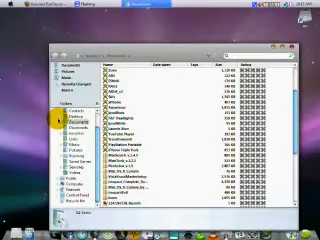
{"action": "left_click", "coordinate": [77, 127]}
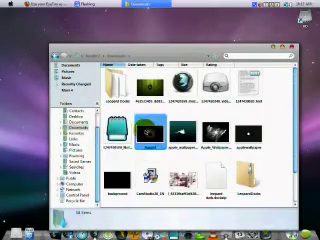
{"action": "scroll", "coordinate": [291, 140], "scroll_direction": "down", "scroll_amount": 2}
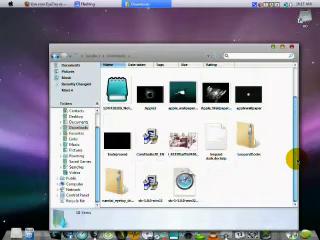
{"action": "left_click", "coordinate": [150, 182]}
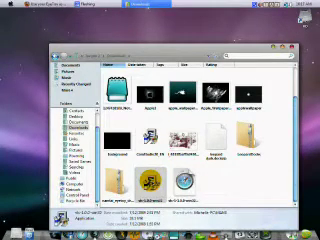
{"action": "mouse_move", "coordinate": [150, 183]}
{"action": "left_mouse_down"}
{"action": "mouse_move", "coordinate": [236, 182]}
{"action": "mouse_move", "coordinate": [229, 179]}
{"action": "left_mouse_up"}
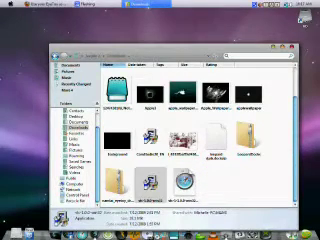
{"action": "mouse_move", "coordinate": [150, 183]}
{"action": "left_mouse_down"}
{"action": "mouse_move", "coordinate": [234, 122]}
{"action": "mouse_move", "coordinate": [220, 180]}
{"action": "mouse_move", "coordinate": [165, 148]}
{"action": "mouse_move", "coordinate": [118, 182]}
{"action": "mouse_move", "coordinate": [118, 140]}
{"action": "mouse_move", "coordinate": [82, 205]}
{"action": "mouse_move", "coordinate": [115, 182]}
{"action": "mouse_move", "coordinate": [112, 200]}
{"action": "mouse_move", "coordinate": [115, 186]}
{"action": "left_mouse_up"}
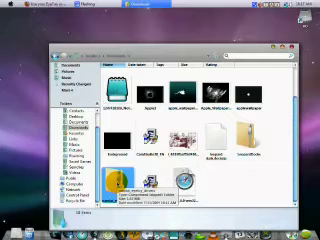
Extract the driver zip's contents to a chosen destination folder.
{"action": "right_click", "coordinate": [117, 183]}
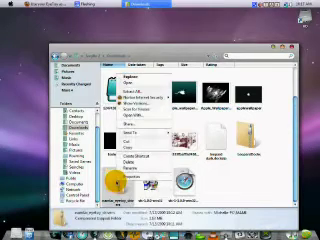
{"action": "left_click", "coordinate": [141, 91]}
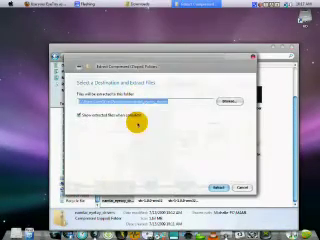
{"action": "left_click", "coordinate": [222, 102]}
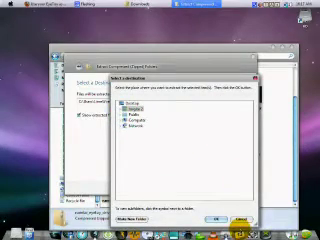
{"action": "left_click", "coordinate": [238, 219]}
{"action": "left_click", "coordinate": [252, 60]}
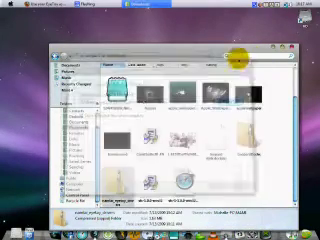
Create a new folder named 'eyetoy driver' in Documents.
{"action": "left_click", "coordinate": [68, 65]}
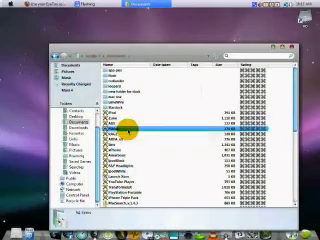
{"action": "scroll", "coordinate": [175, 150], "scroll_direction": "down", "scroll_amount": 2}
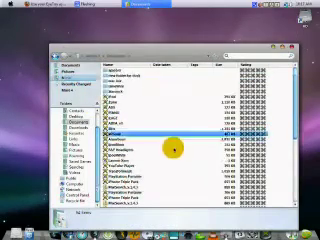
{"action": "scroll", "coordinate": [268, 170], "scroll_direction": "down", "scroll_amount": 5}
{"action": "right_click", "coordinate": [275, 150]}
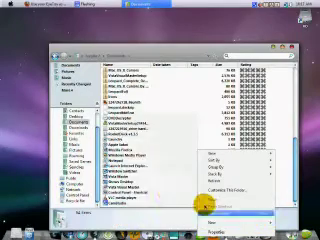
{"action": "mouse_move", "coordinate": [212, 222]}
{"action": "left_click", "coordinate": [148, 118]}
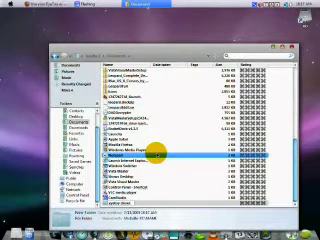
{"action": "left_click", "coordinate": [157, 154]}
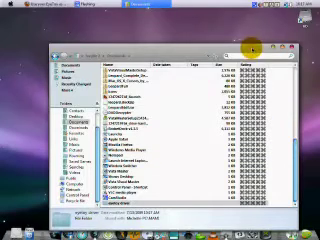
Browse the Downloads subfolders and return to the Downloads folder.
{"action": "left_click", "coordinate": [70, 128]}
{"action": "left_click", "coordinate": [78, 143]}
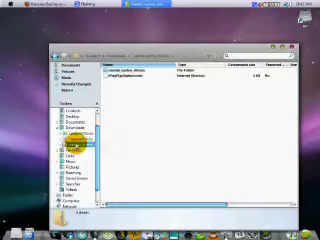
{"action": "left_click", "coordinate": [57, 56]}
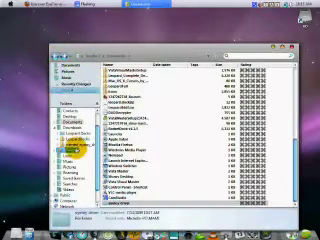
{"action": "left_click", "coordinate": [76, 128]}
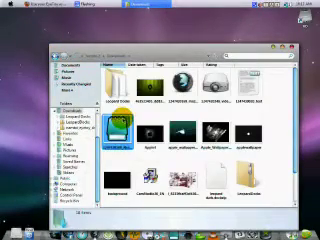
{"action": "scroll", "coordinate": [280, 135], "scroll_direction": "down", "scroll_amount": 3}
Extract the driver zip with Extract All, choosing Documents\eyetoy driver as the destination.
{"action": "left_click", "coordinate": [118, 183]}
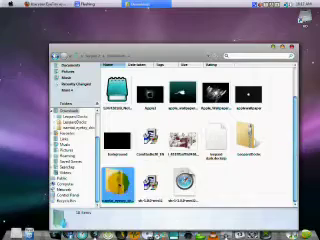
{"action": "right_click", "coordinate": [133, 173]}
{"action": "left_click", "coordinate": [133, 95]}
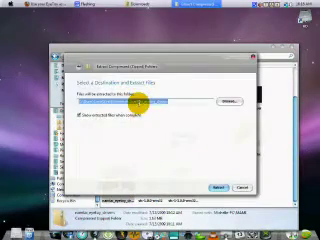
{"action": "left_click", "coordinate": [226, 102]}
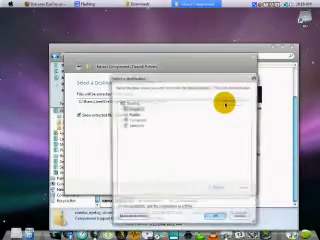
{"action": "left_click", "coordinate": [120, 107]}
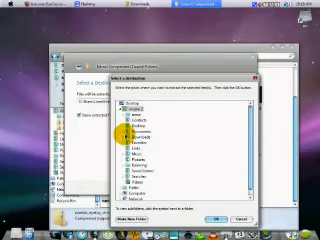
{"action": "left_click", "coordinate": [123, 133]}
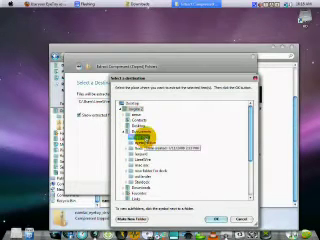
{"action": "left_click", "coordinate": [141, 143]}
Confirm the destination, run the extraction, and close both Explorer windows.
{"action": "left_click", "coordinate": [215, 218]}
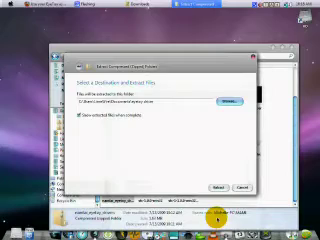
{"action": "left_click", "coordinate": [223, 188]}
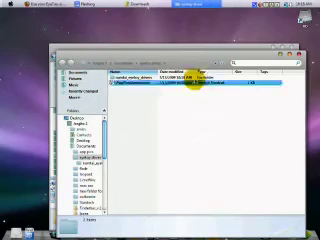
{"action": "left_click", "coordinate": [296, 51]}
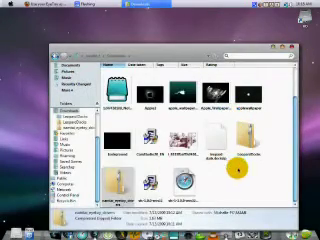
{"action": "left_click", "coordinate": [289, 47]}
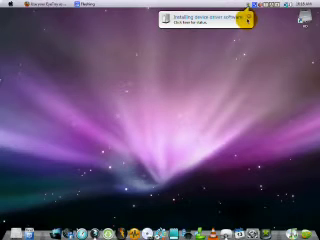
View the new hardware notice and dismiss the EyeToy camera's Found New Hardware prompt.
{"action": "left_click", "coordinate": [249, 15]}
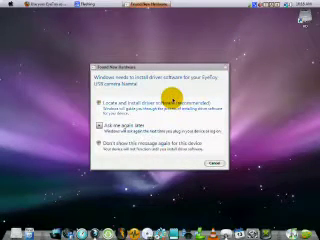
{"action": "left_click", "coordinate": [223, 65]}
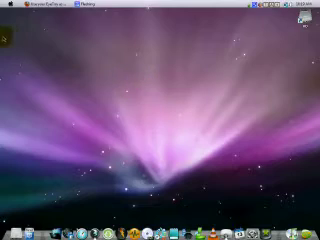
Open Control Panel from the Start menu and go to the System page.
{"action": "left_click", "coordinate": [5, 4]}
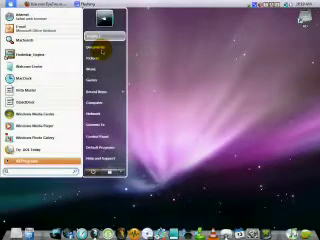
{"action": "left_click", "coordinate": [112, 137]}
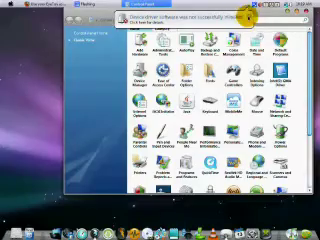
{"action": "left_click_drag", "start_coordinate": [247, 14], "coordinate": [205, 25]}
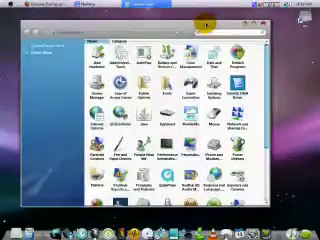
{"action": "left_click_drag", "start_coordinate": [263, 60], "coordinate": [263, 110]}
{"action": "left_click", "coordinate": [236, 132]}
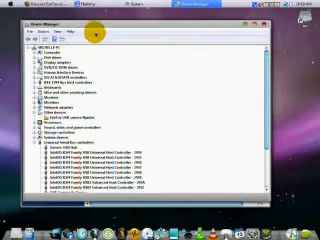
Reposition Device Manager and choose Update Driver Software for the EyeToy USB camera.
{"action": "left_click_drag", "start_coordinate": [95, 34], "coordinate": [97, 52]}
{"action": "left_click", "coordinate": [262, 22]}
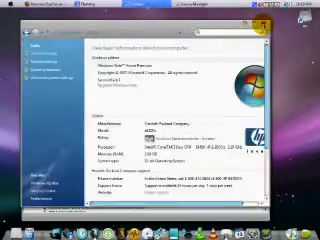
{"action": "left_click", "coordinate": [195, 4]}
{"action": "left_click_drag", "start_coordinate": [185, 47], "coordinate": [196, 22]}
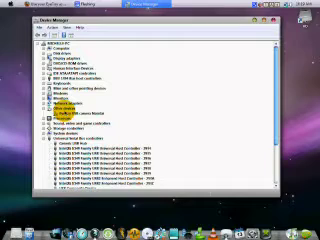
{"action": "left_click", "coordinate": [72, 113]}
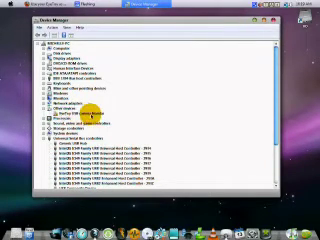
{"action": "right_click", "coordinate": [86, 113]}
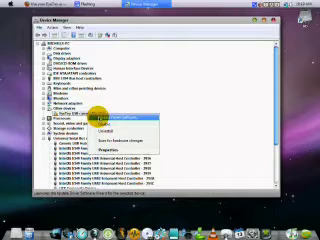
{"action": "left_click", "coordinate": [97, 117]}
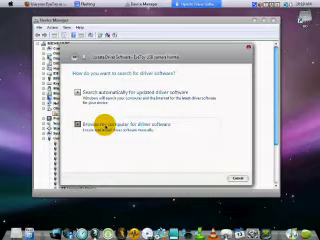
Browse the computer for the driver and pick the eyetoy driver subfolder under Documents.
{"action": "left_click", "coordinate": [104, 127]}
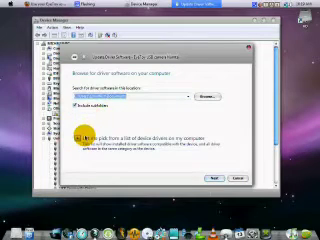
{"action": "left_click", "coordinate": [204, 96]}
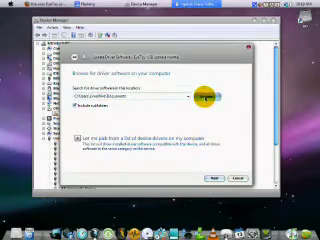
{"action": "left_click", "coordinate": [126, 137]}
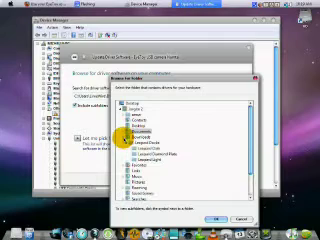
{"action": "left_click", "coordinate": [124, 137]}
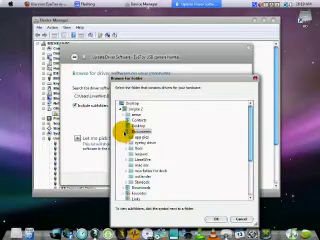
{"action": "left_click", "coordinate": [138, 142]}
{"action": "left_click", "coordinate": [128, 143]}
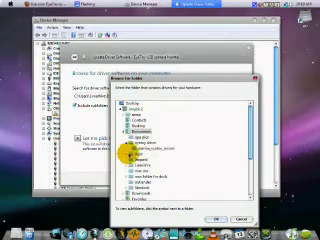
{"action": "left_click", "coordinate": [135, 148]}
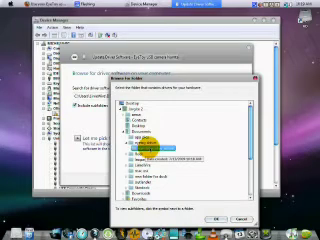
{"action": "left_click", "coordinate": [213, 219]}
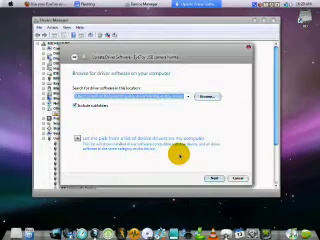
Search the chosen folder for the EyeToy driver and install the unverified software anyway.
{"action": "left_click", "coordinate": [215, 178]}
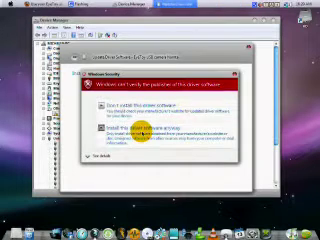
{"action": "left_click", "coordinate": [140, 131]}
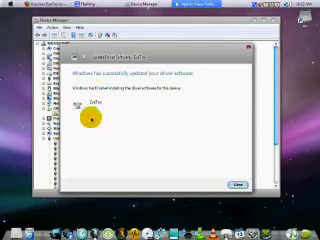
Close the update report and answer the power frequency prompt for a 50 Hz area.
{"action": "left_click", "coordinate": [237, 184]}
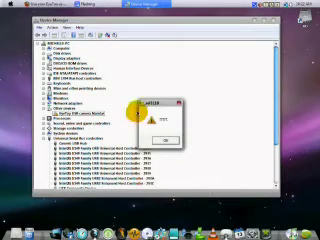
{"action": "left_click", "coordinate": [168, 140]}
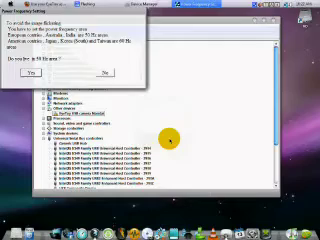
{"action": "mouse_move", "coordinate": [57, 12]}
{"action": "left_mouse_down"}
{"action": "mouse_move", "coordinate": [135, 80]}
{"action": "mouse_move", "coordinate": [157, 91]}
{"action": "left_mouse_up"}
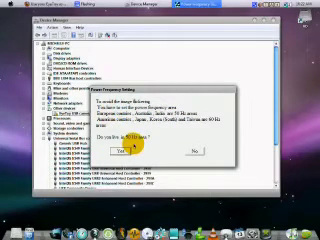
{"action": "left_click", "coordinate": [125, 151]}
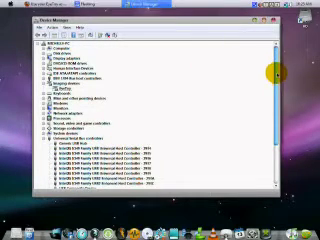
{"action": "mouse_move", "coordinate": [271, 73]}
{"action": "left_mouse_down"}
{"action": "mouse_move", "coordinate": [271, 118]}
{"action": "mouse_move", "coordinate": [267, 60]}
{"action": "left_mouse_up"}
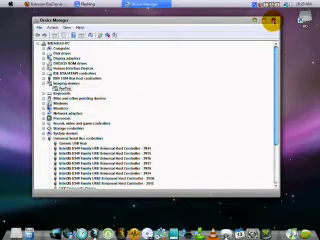
Confirm the EyeToy camera's properties show it working properly, then close Device Manager.
{"action": "double_click", "coordinate": [62, 88]}
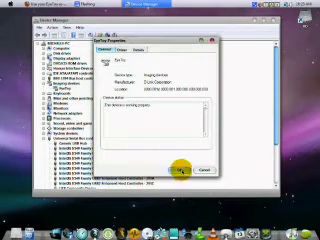
{"action": "left_click", "coordinate": [180, 170]}
{"action": "left_click", "coordinate": [273, 20]}
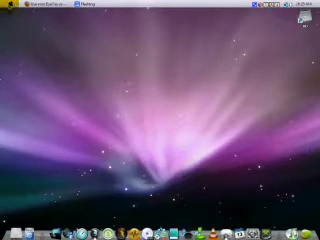
Open the camera driver folder and its inner subfolder from Documents.
{"action": "left_click", "coordinate": [4, 3]}
{"action": "left_click", "coordinate": [107, 50]}
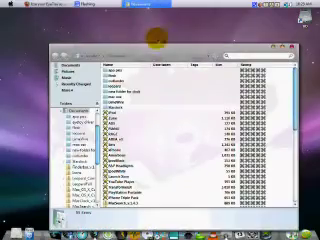
{"action": "scroll", "coordinate": [145, 90], "scroll_direction": "down", "scroll_amount": 5}
{"action": "scroll", "coordinate": [147, 96], "scroll_direction": "down", "scroll_amount": 3}
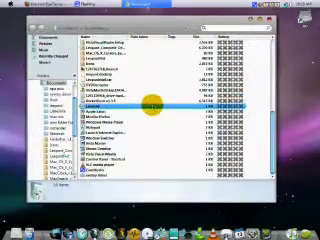
{"action": "double_click", "coordinate": [107, 176]}
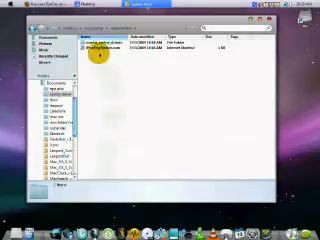
{"action": "double_click", "coordinate": [100, 44]}
Find and launch VidCap32 to show the live EyeToy webcam preview.
{"action": "left_click", "coordinate": [112, 113]}
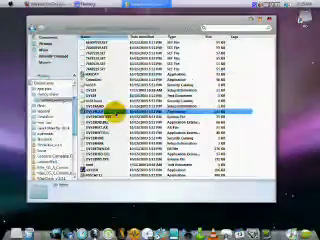
{"action": "left_click", "coordinate": [125, 132]}
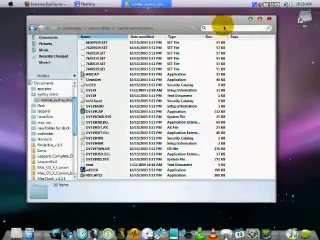
{"action": "left_click", "coordinate": [203, 84]}
{"action": "left_click", "coordinate": [120, 152]}
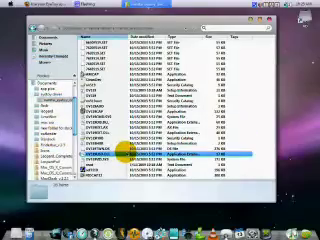
{"action": "left_click", "coordinate": [110, 131]}
{"action": "left_click", "coordinate": [97, 170]}
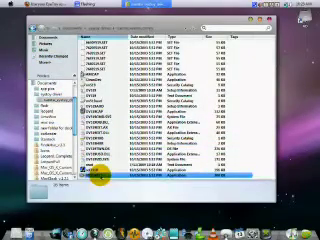
{"action": "double_click", "coordinate": [100, 174]}
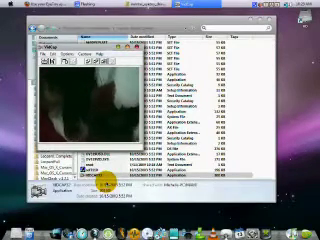
{"action": "left_click", "coordinate": [105, 179]}
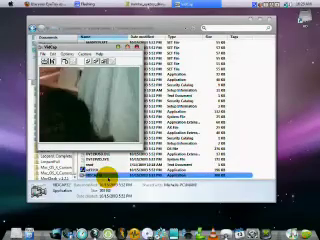